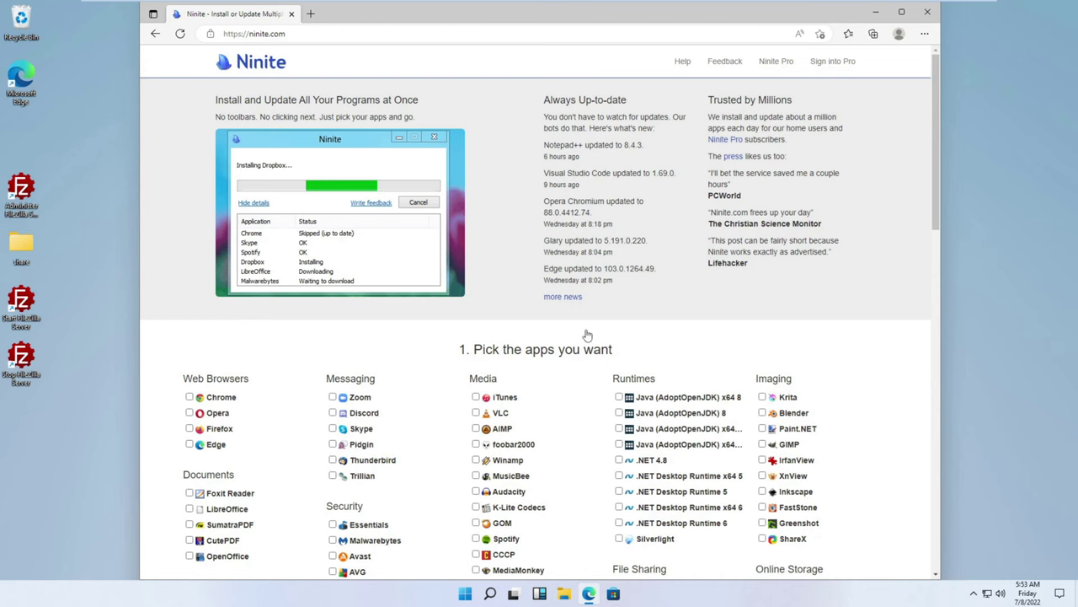
- Look over Ninite's app list and select Chrome, VLC and Audacity for the custom installer
scroll(187, 316, "down", 4)
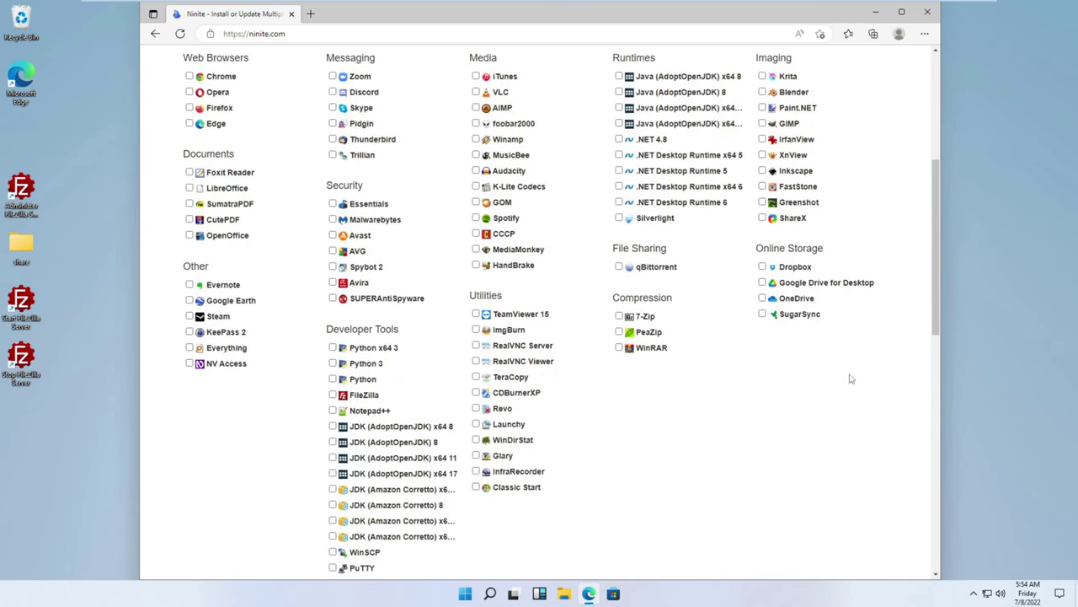
scroll(761, 429, "down", 3)
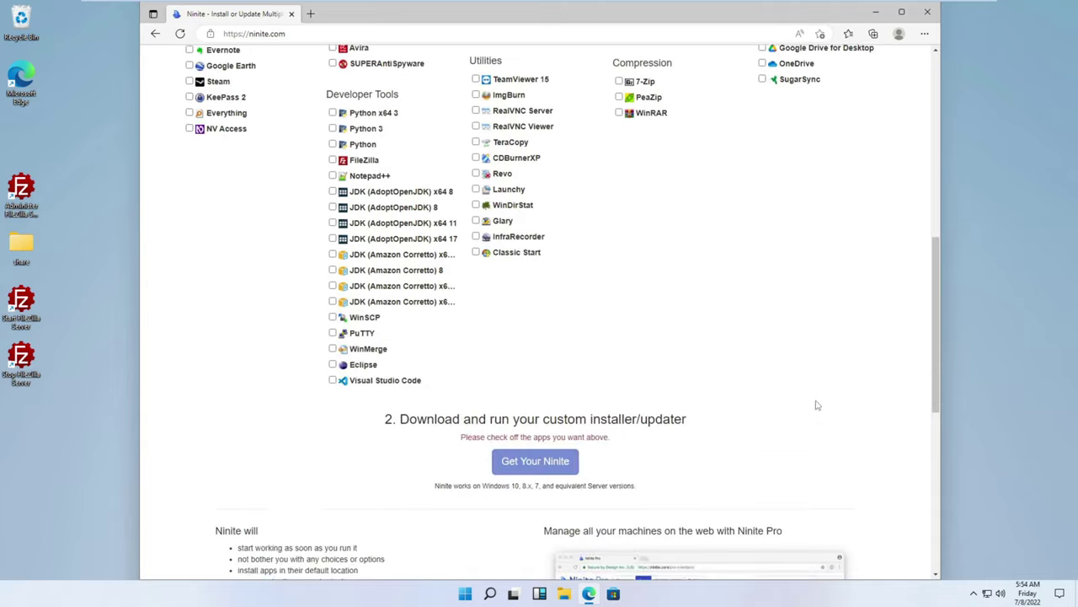
scroll(831, 406, "up", 7)
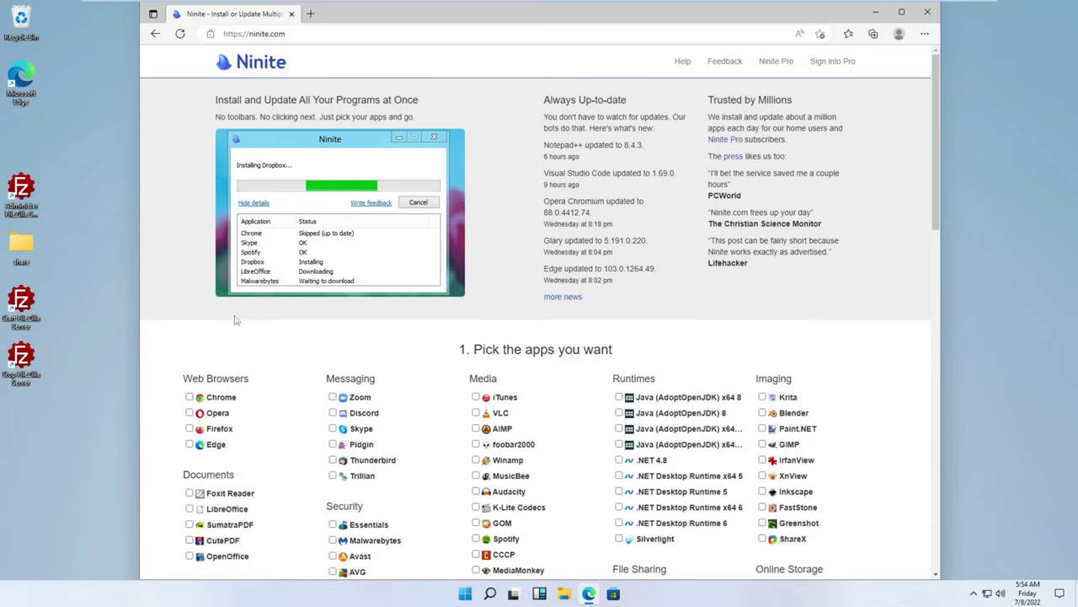
scroll(257, 352, "down", 1)
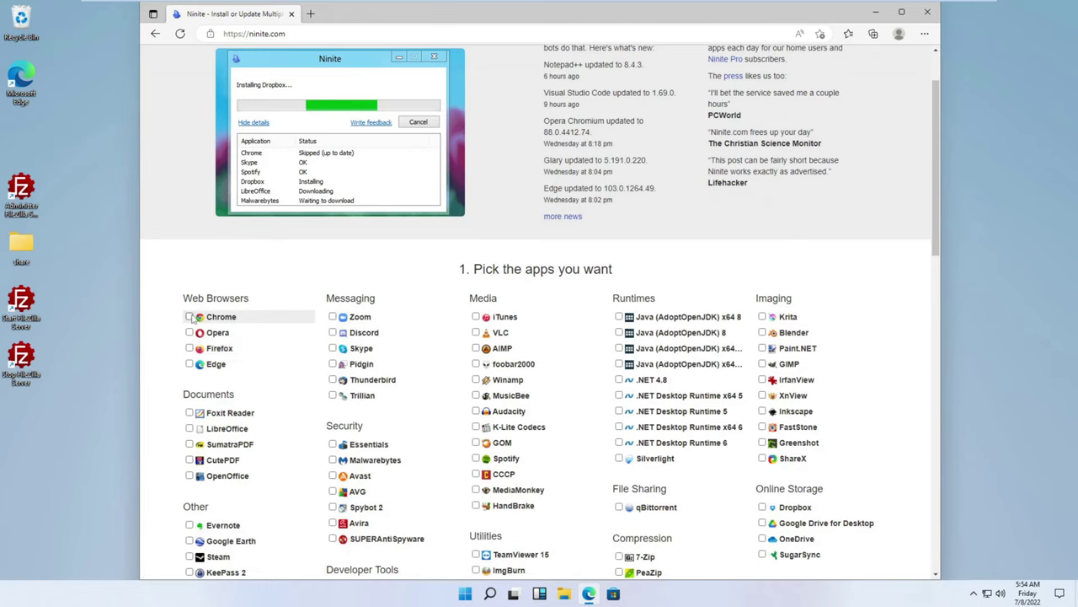
left_click(189, 317)
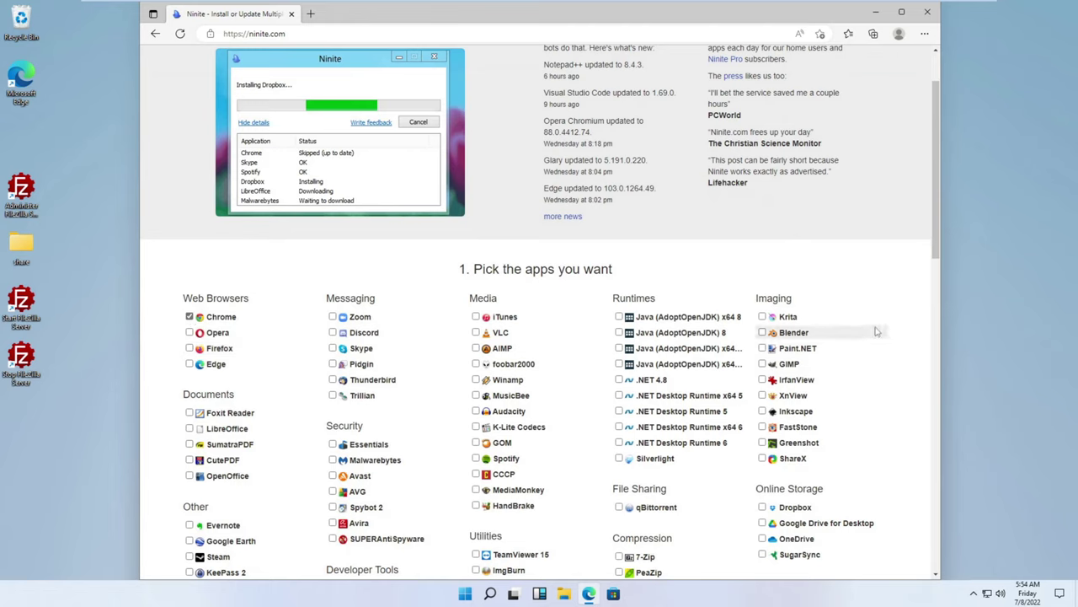
scroll(505, 225, "down", 2)
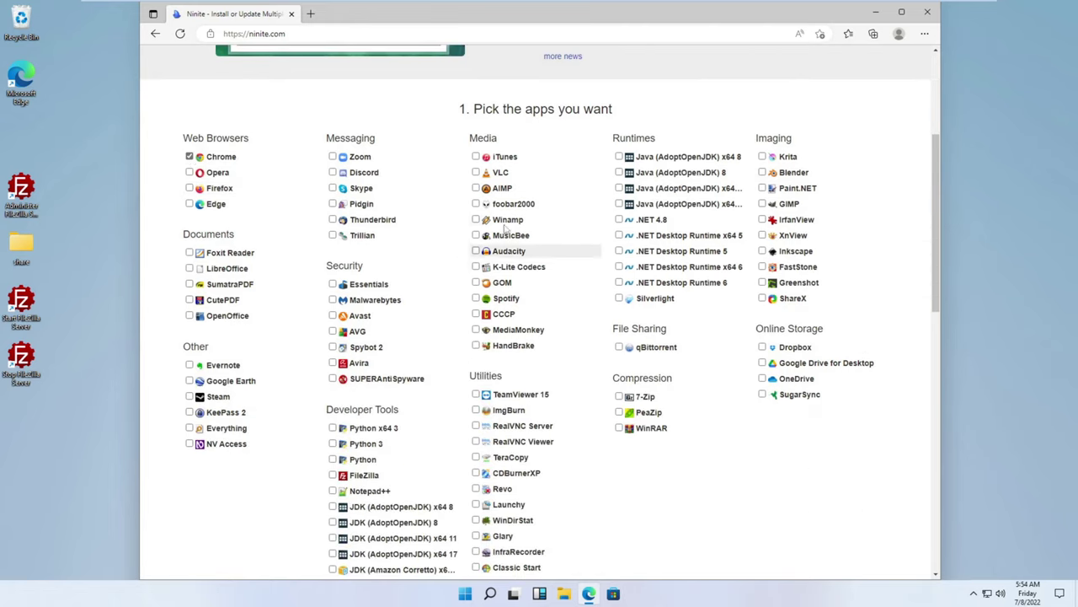
left_click(475, 173)
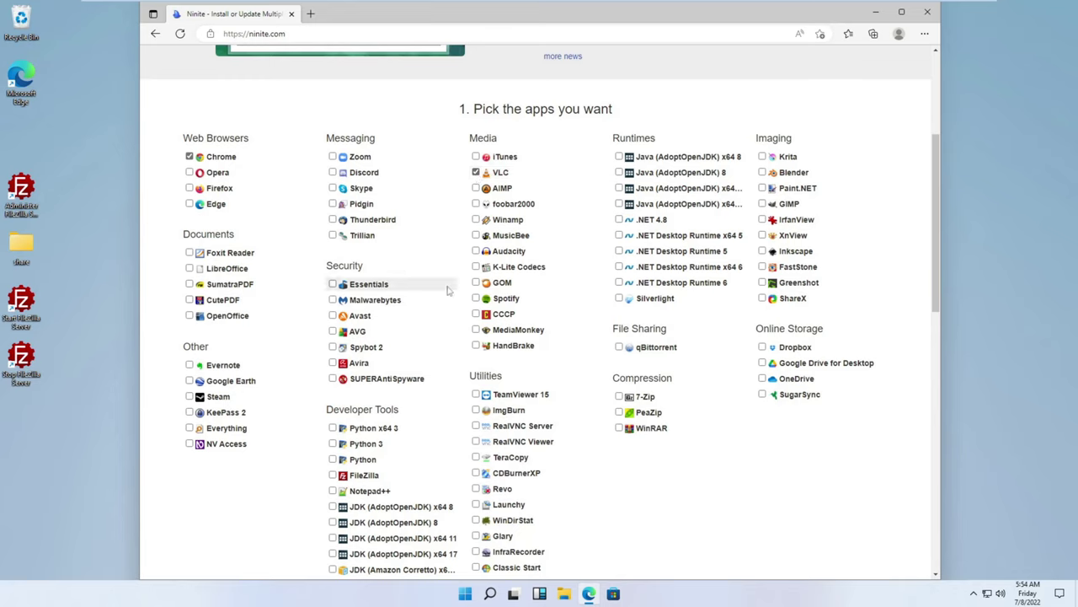
left_click(476, 251)
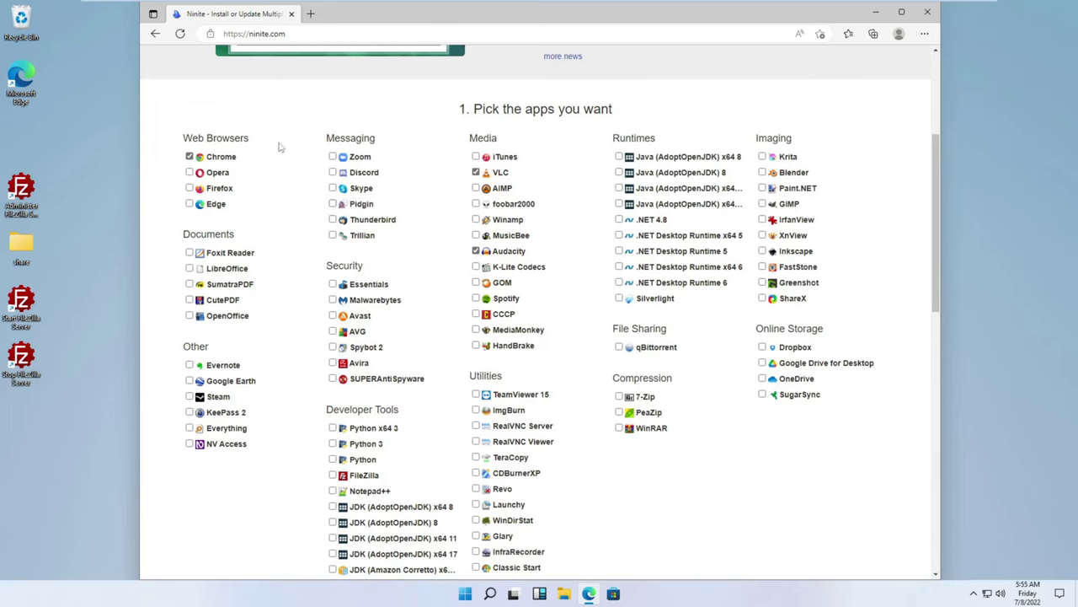
- Add Zoom, Malwarebytes, KeePass 2 and Everything to the apps selected for the installer
left_click(333, 157)
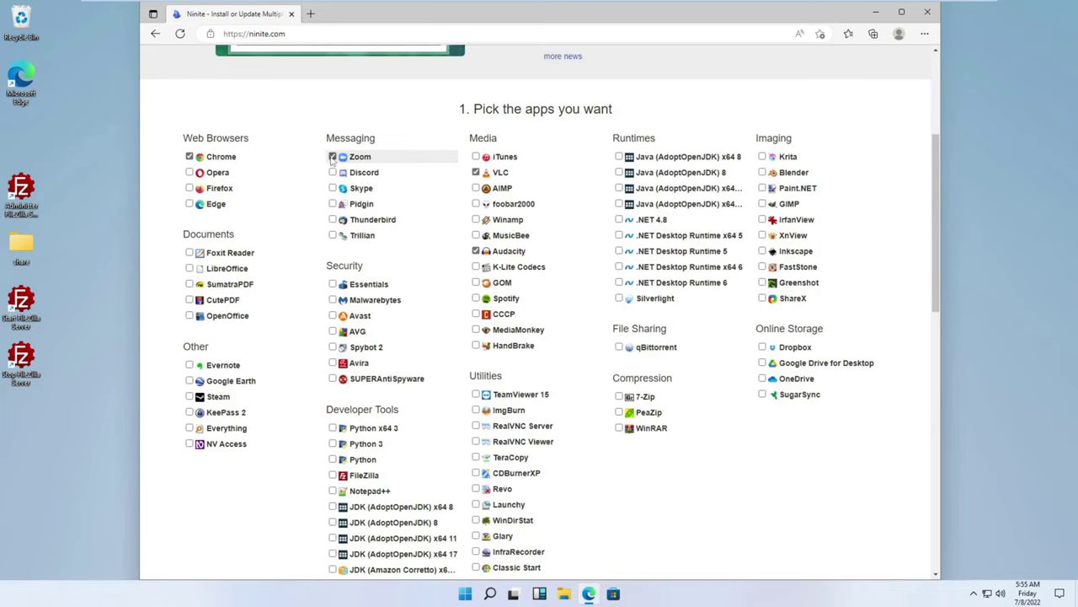
left_click(334, 300)
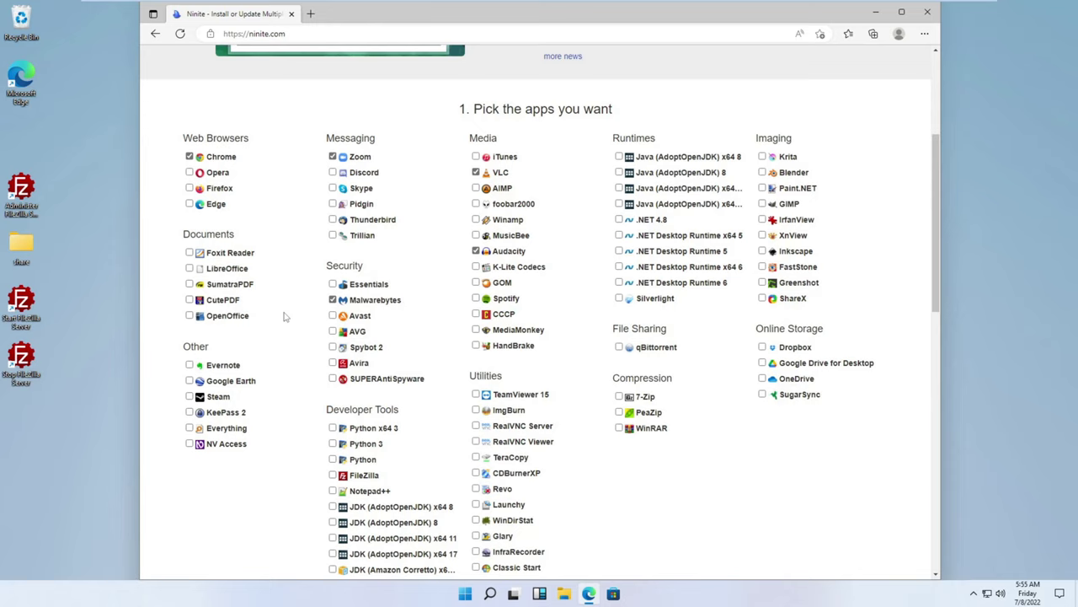
left_click(190, 412)
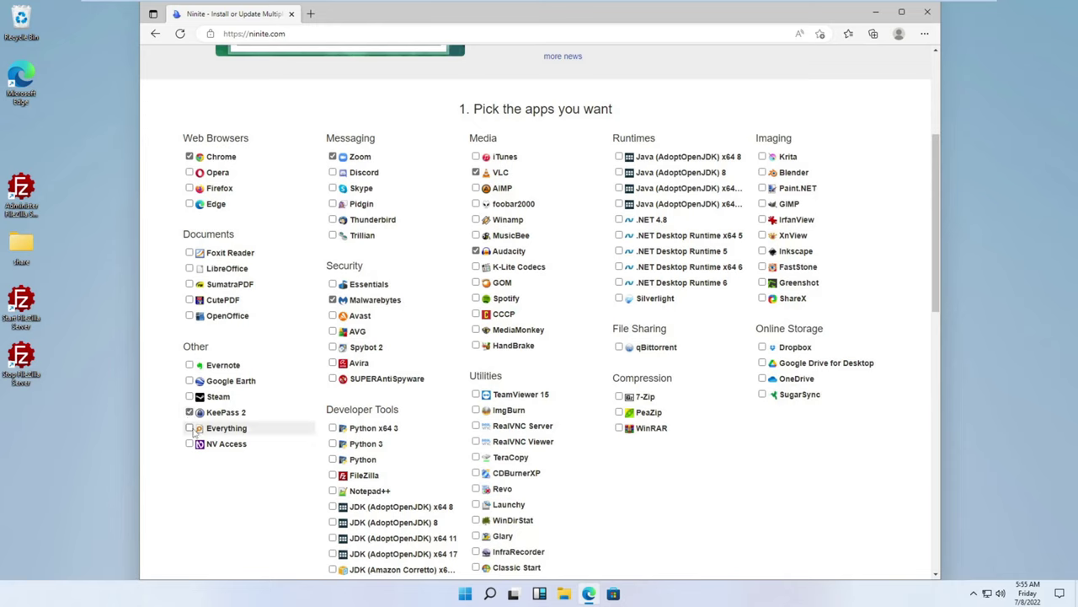
left_click(189, 428)
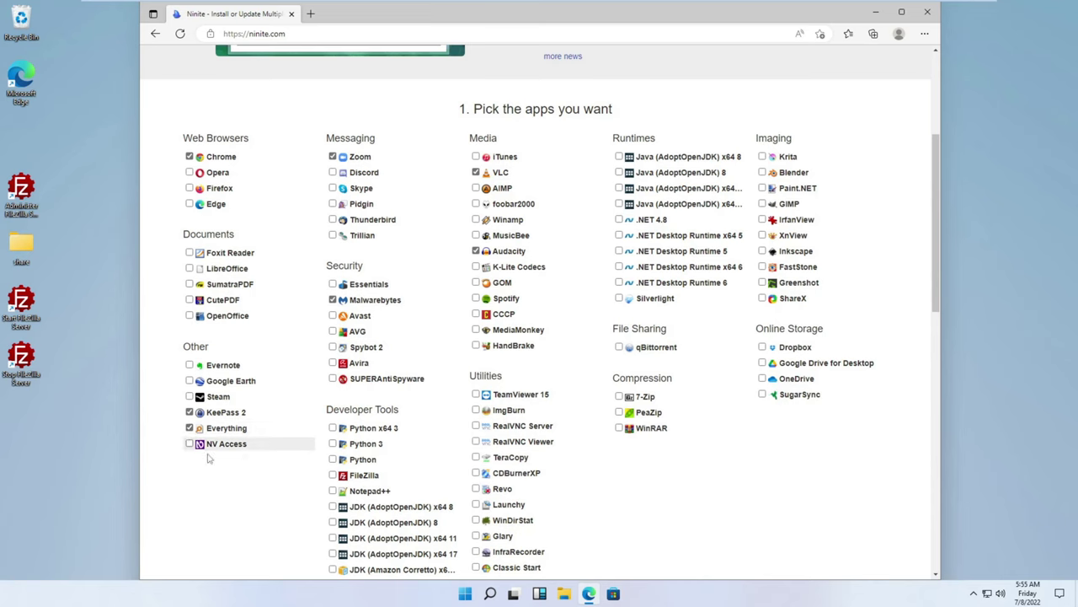
- Select the developer tools WinSCP and PuTTY for the installer
scroll(240, 528, "down", 2)
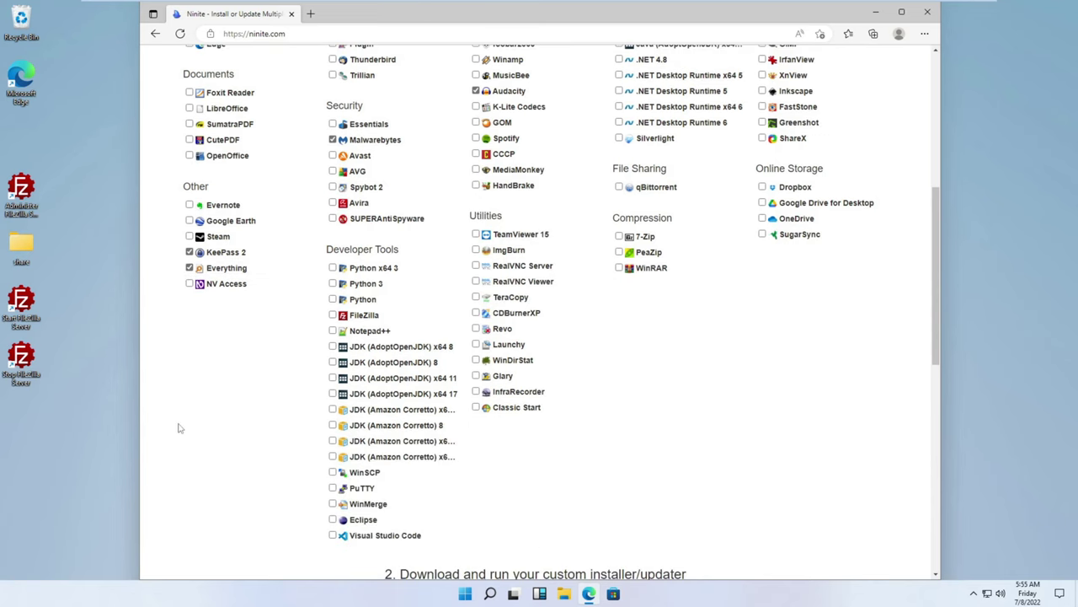
left_click(333, 472)
scroll(564, 463, "up", 3)
scroll(623, 539, "down", 1)
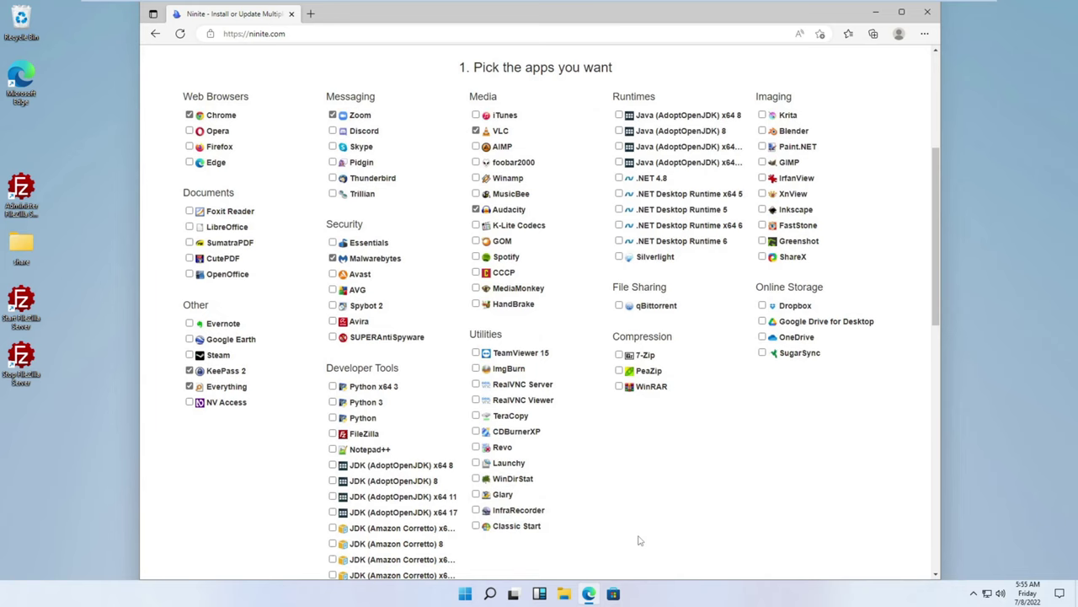
- Add WinDirStat, 7-Zip, Greenshot and OpenOffice to the selected apps
scroll(639, 540, "down", 1)
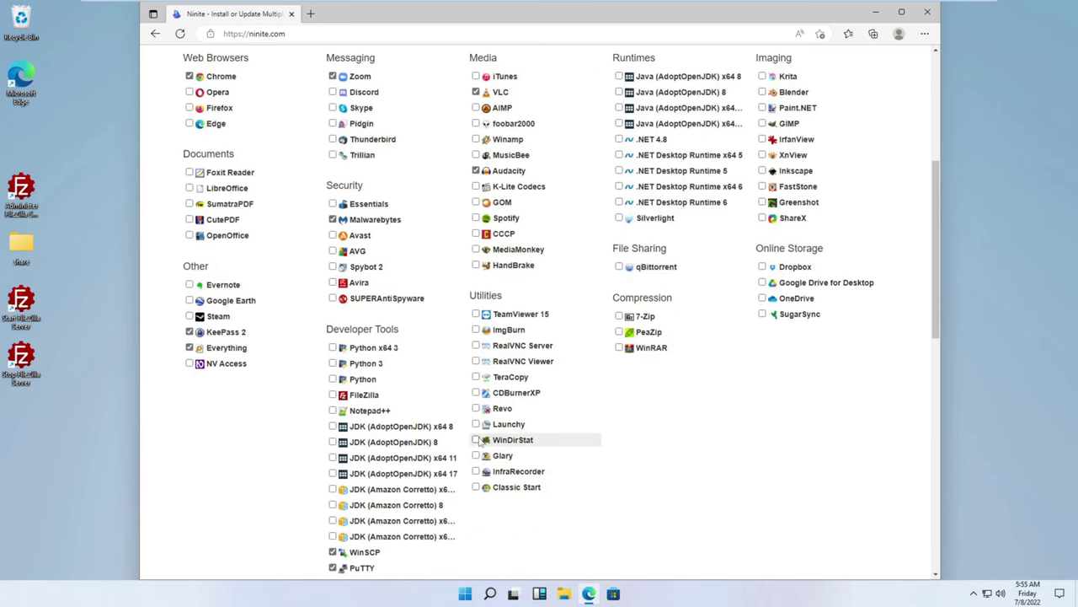
left_click(477, 440)
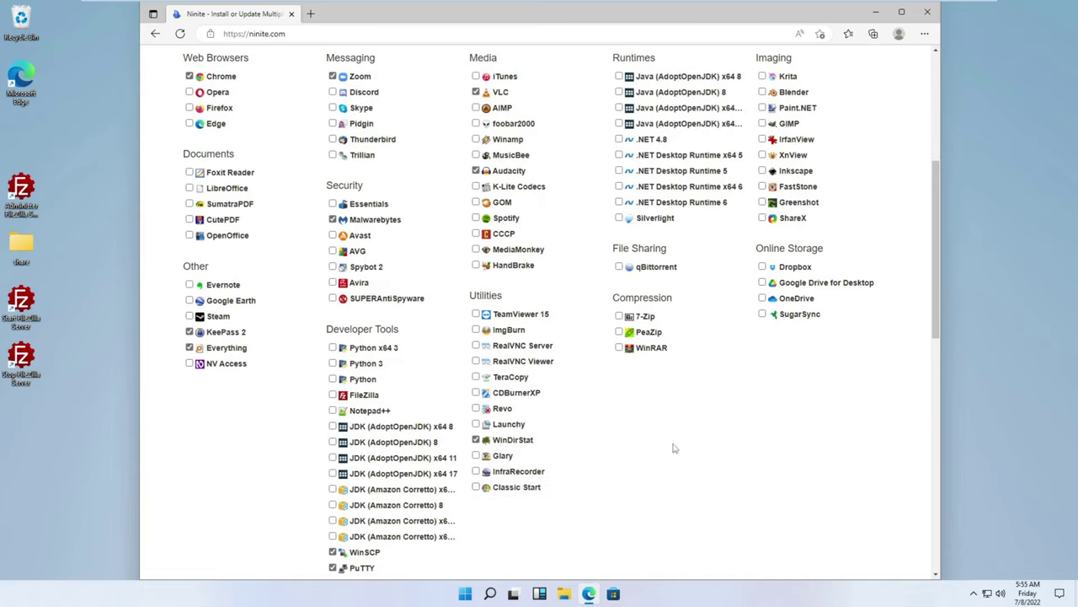
left_click(619, 316)
scroll(746, 432, "up", 2)
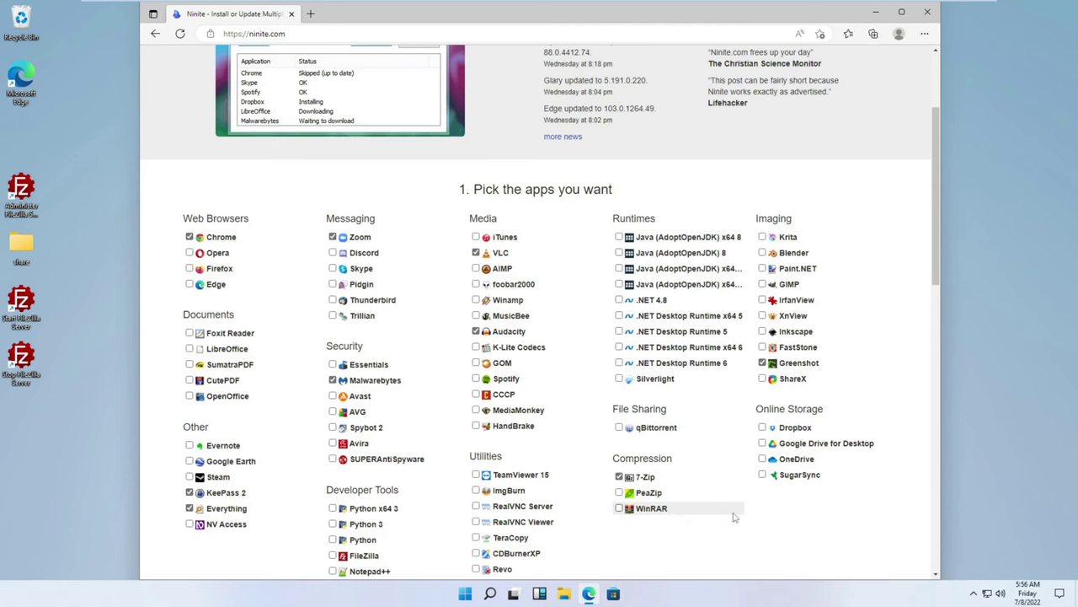
scroll(734, 514, "down", 4)
scroll(734, 518, "up", 3)
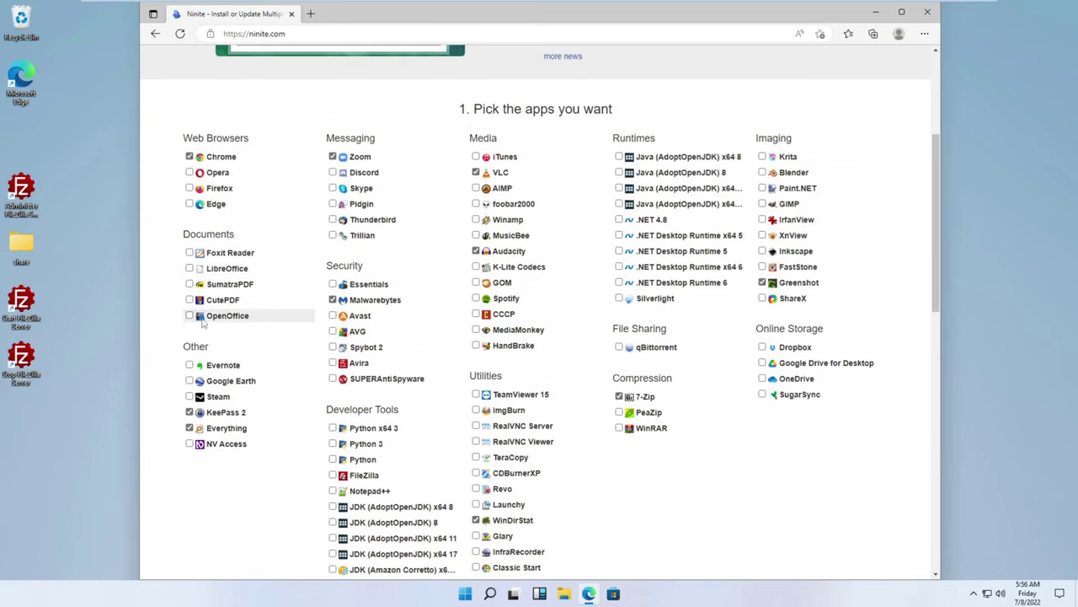
left_click(188, 316)
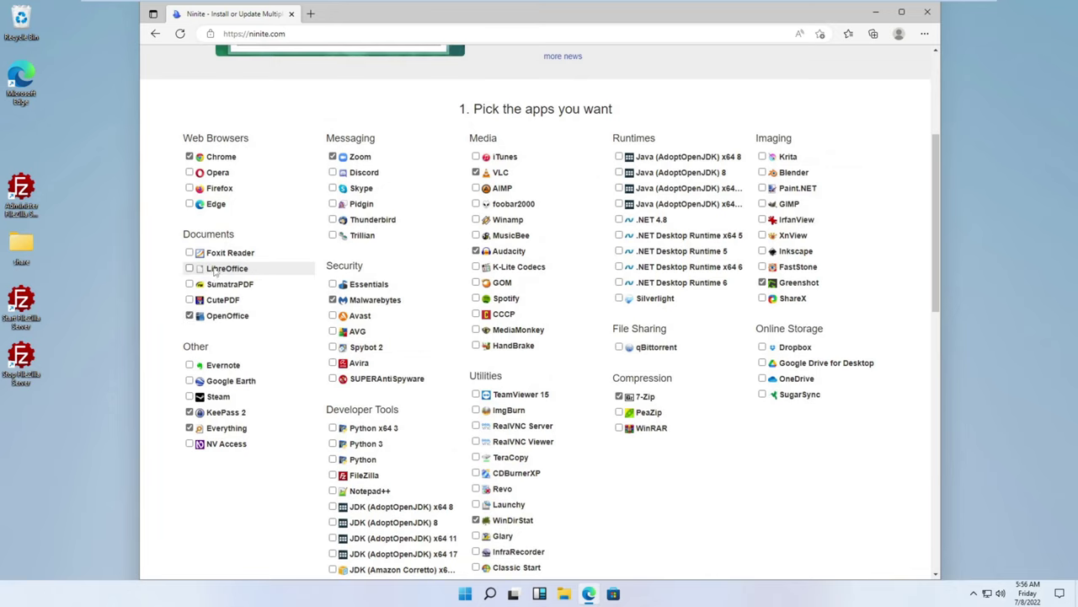
- Get the custom Ninite installer for the selected apps, retry its download and check the browser's downloads
scroll(641, 468, "down", 6)
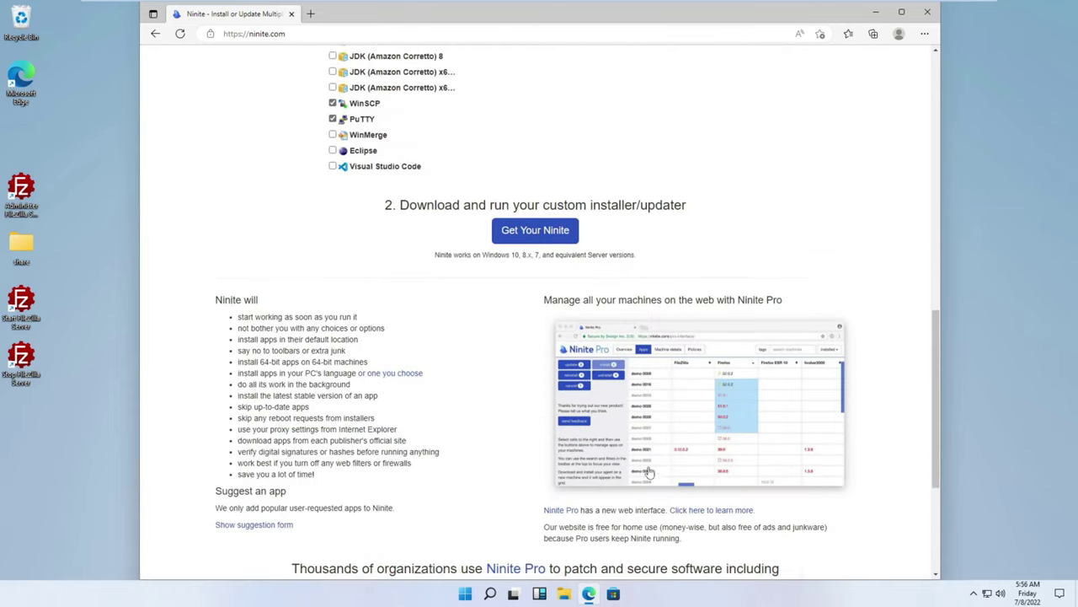
left_click(542, 207)
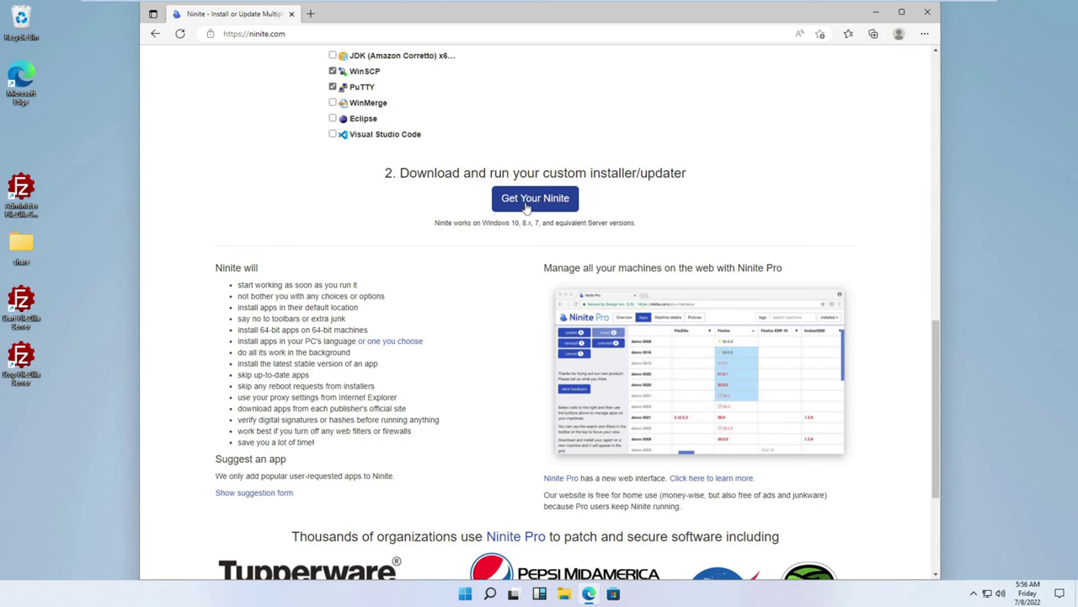
left_click(529, 207)
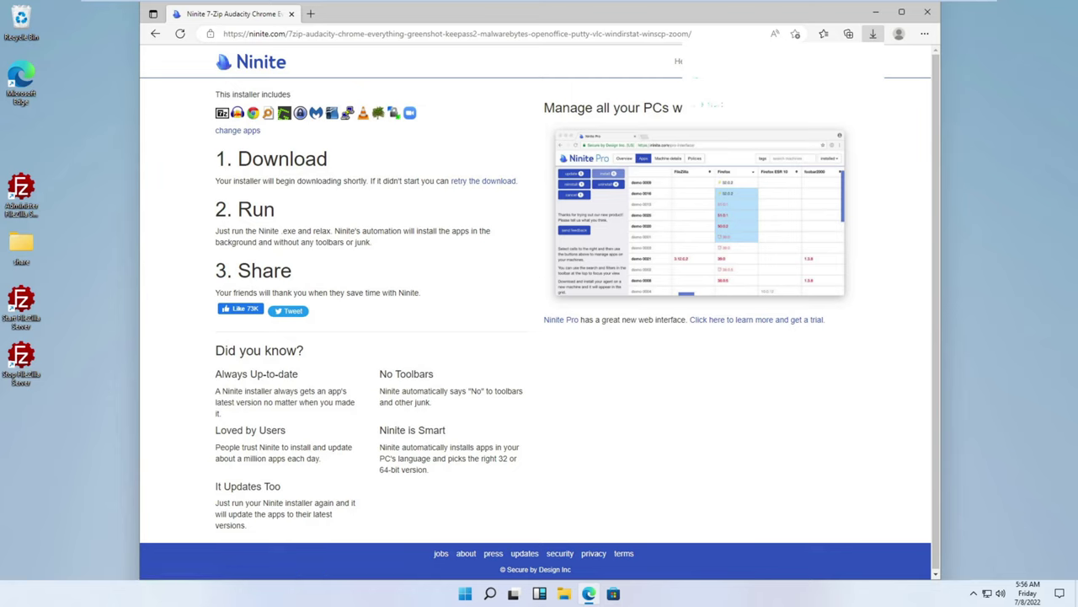
left_click(487, 182)
left_click(873, 35)
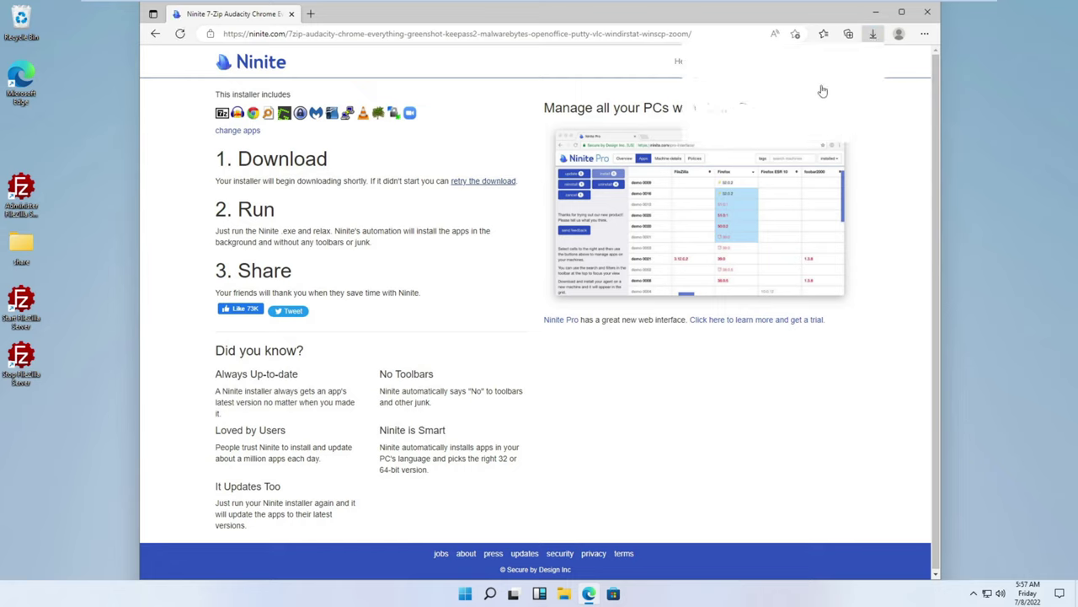
- Switch to File Explorer, run "Ninite 7Zip Audacity Chrome Everything Greenshot Installer (1)" from Downloads and allow it to make changes
left_click(564, 595)
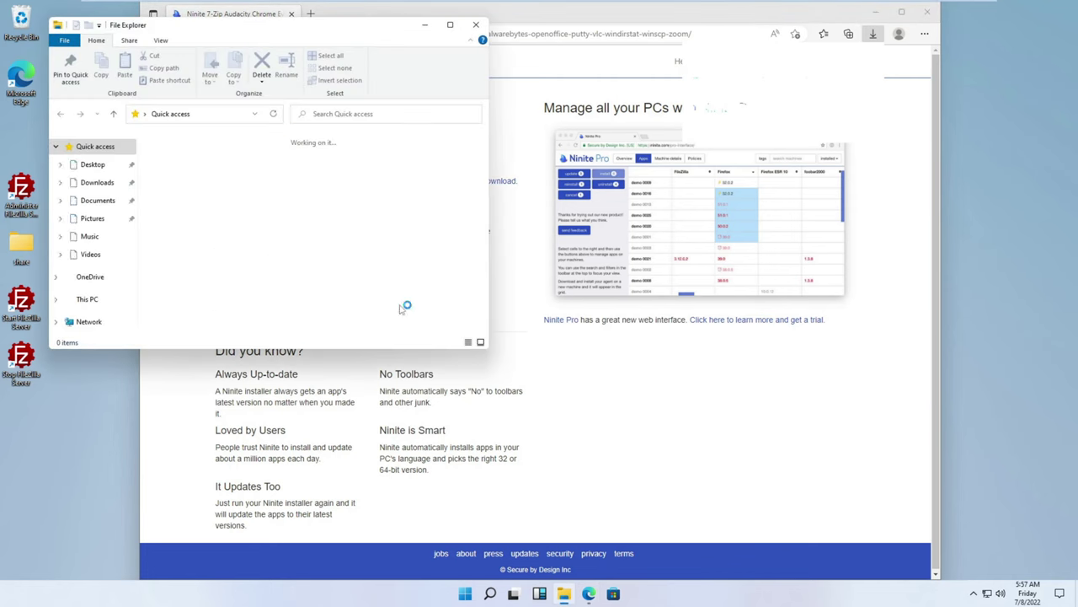
left_click(97, 184)
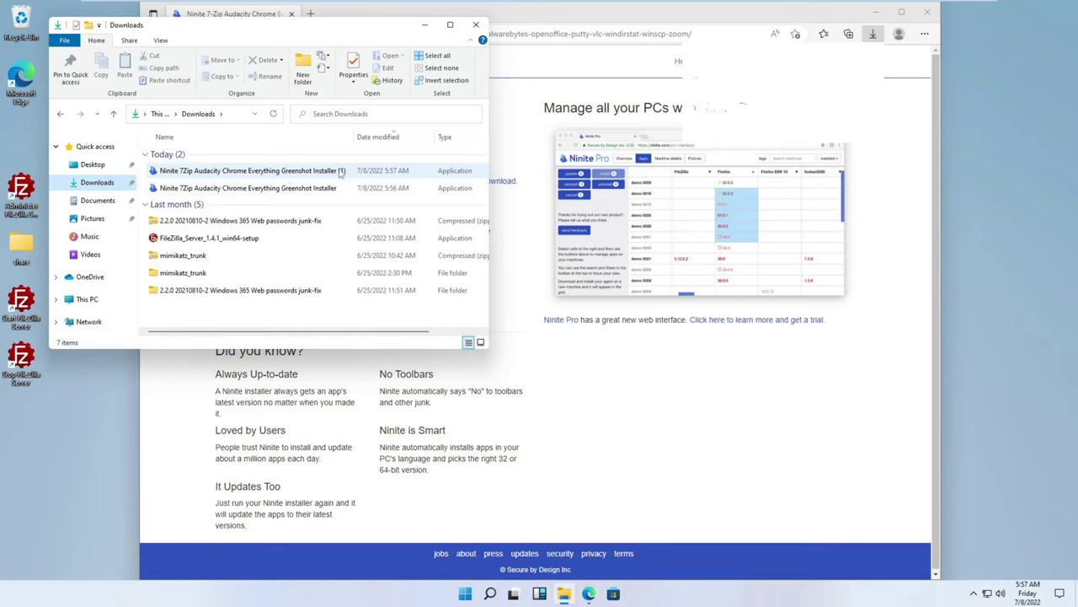
right_click(290, 174)
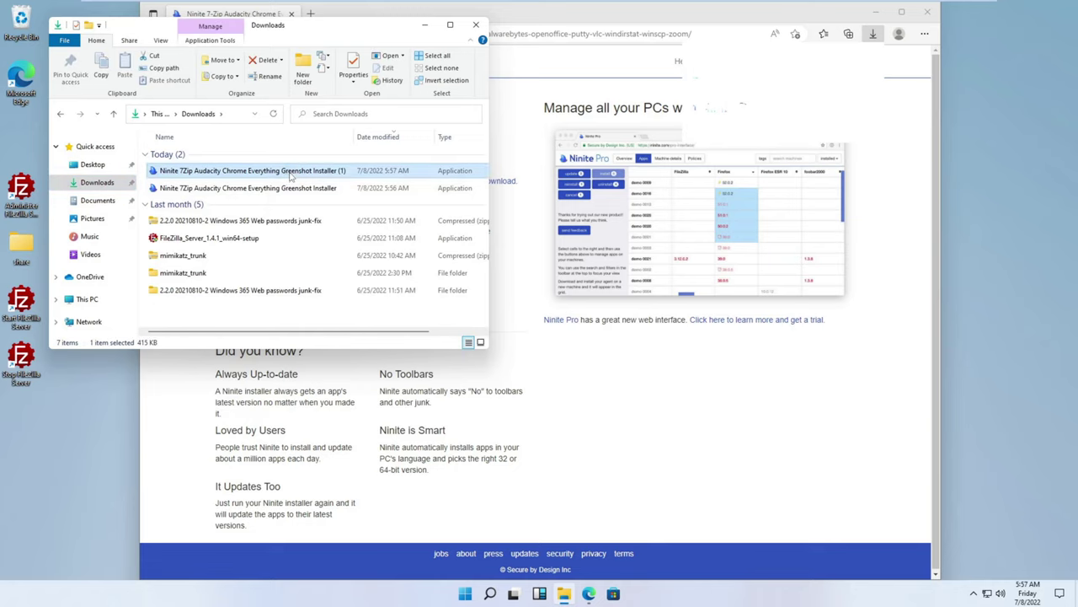
left_click(323, 194)
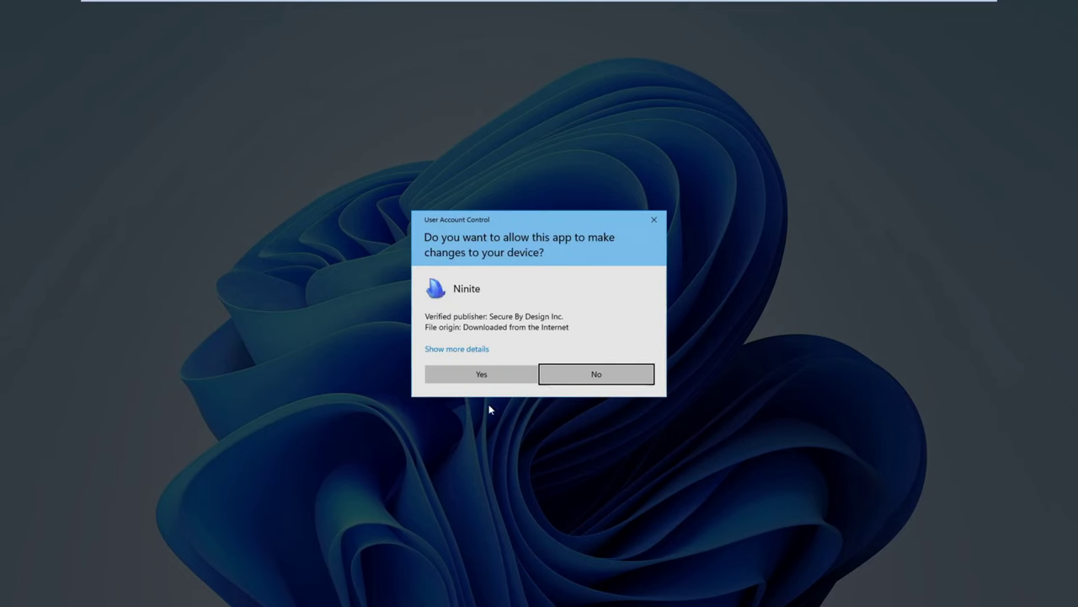
left_click(491, 377)
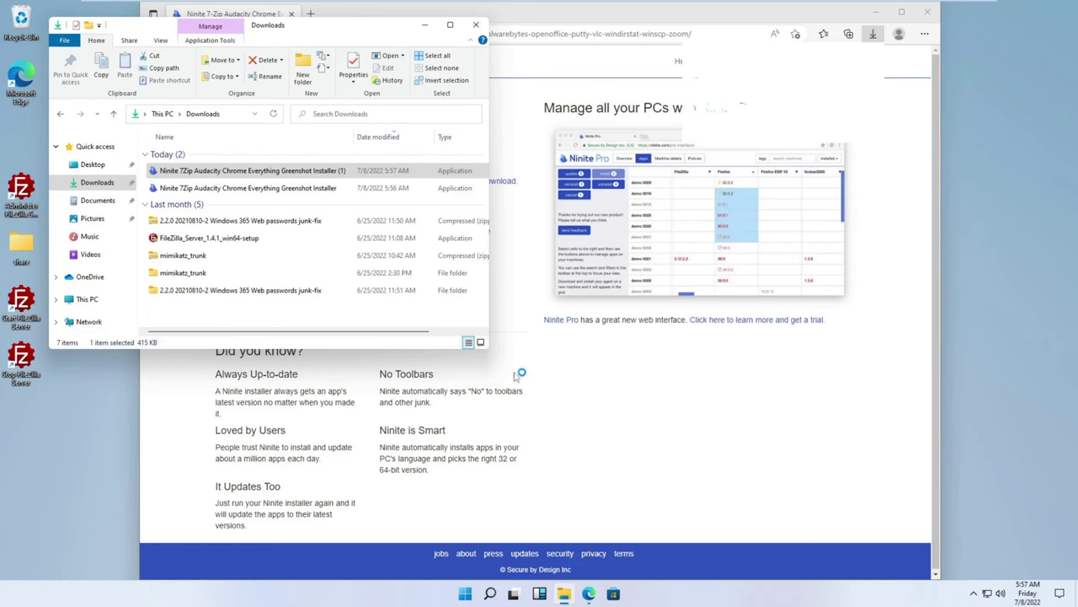
- Minimize the File Explorer and browser windows, then hide and show the Ninite installation details again
left_click(426, 25)
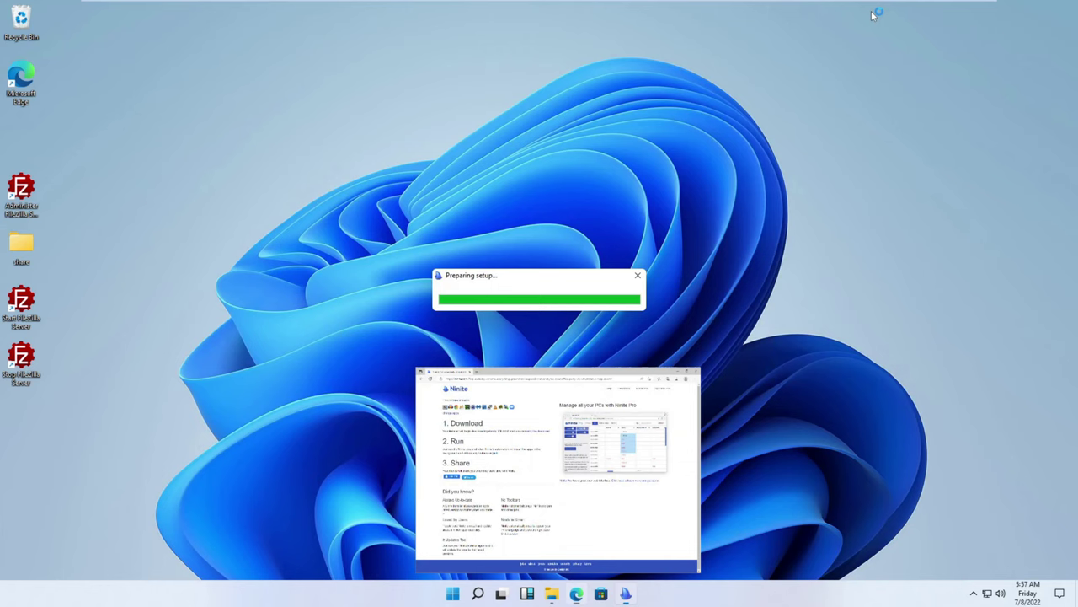
left_click(876, 13)
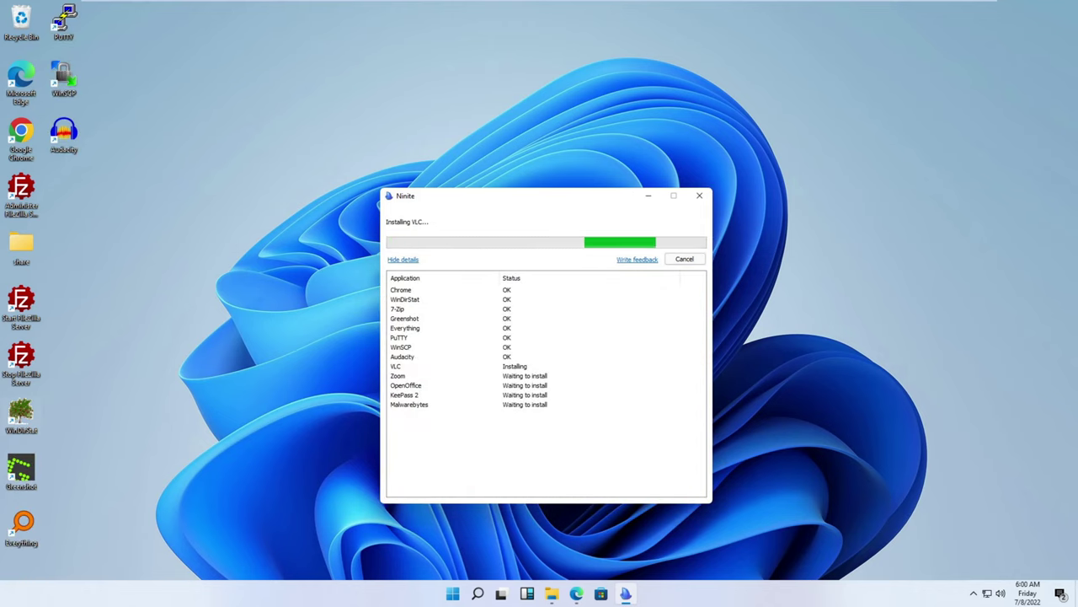
left_click(402, 261)
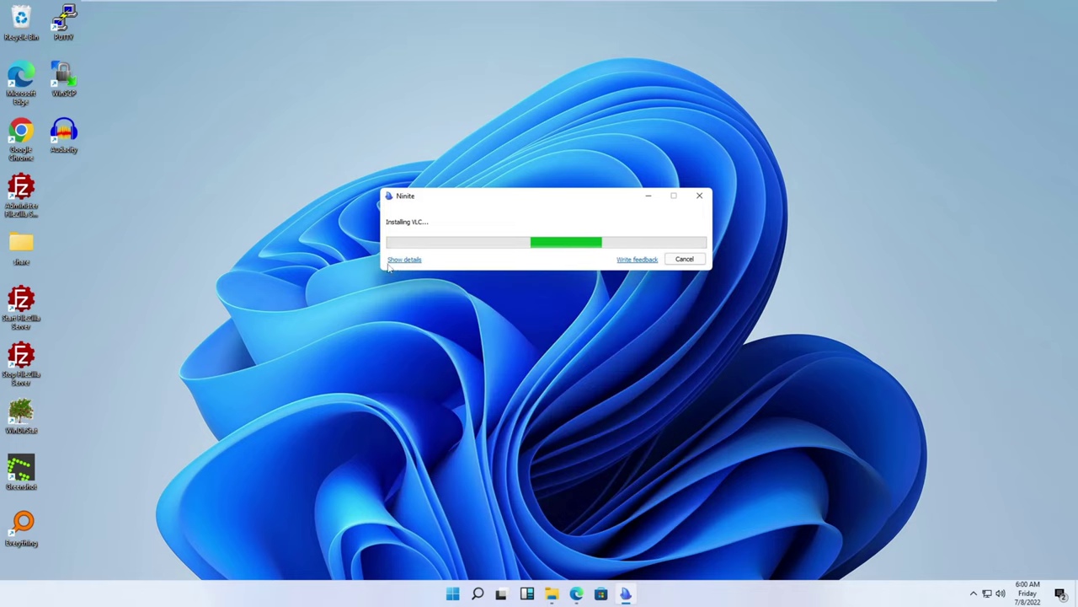
left_click(406, 262)
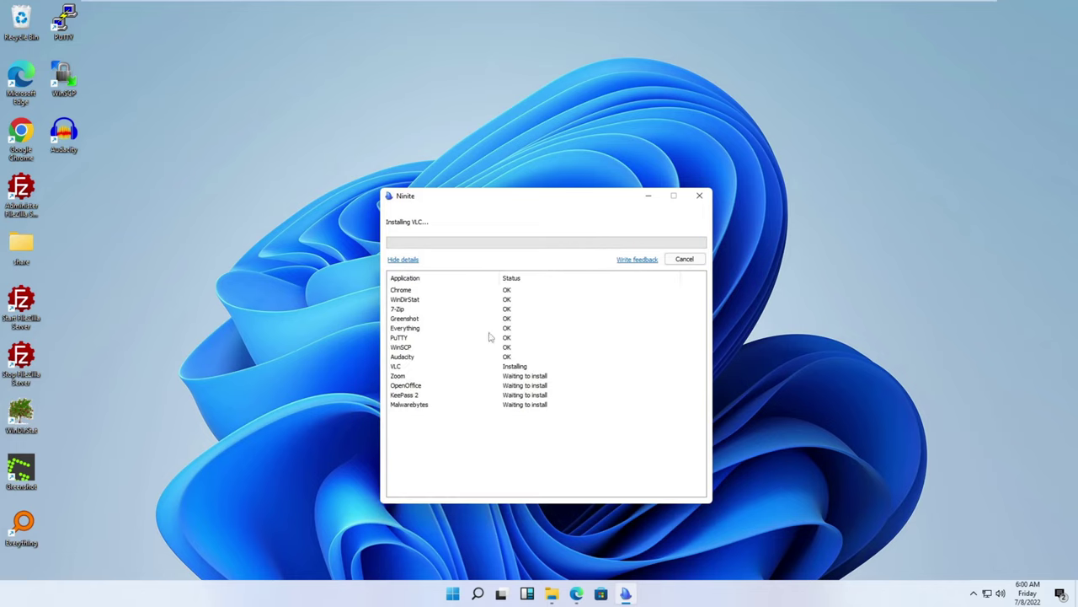